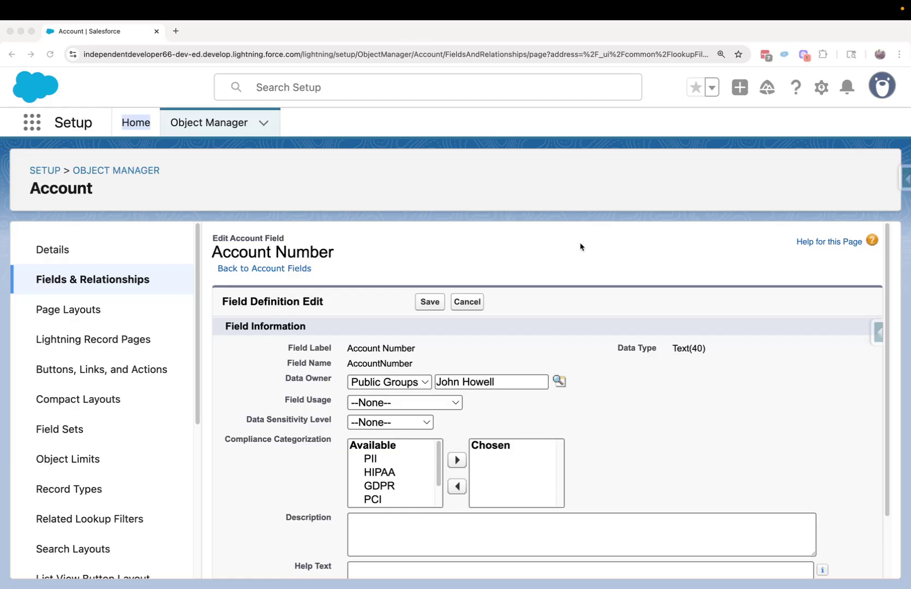
Change the Account Number field's Data Owner type to User.
{"action": "scroll", "coordinate": [580, 247], "scroll_direction": "down", "scroll_amount": 1}
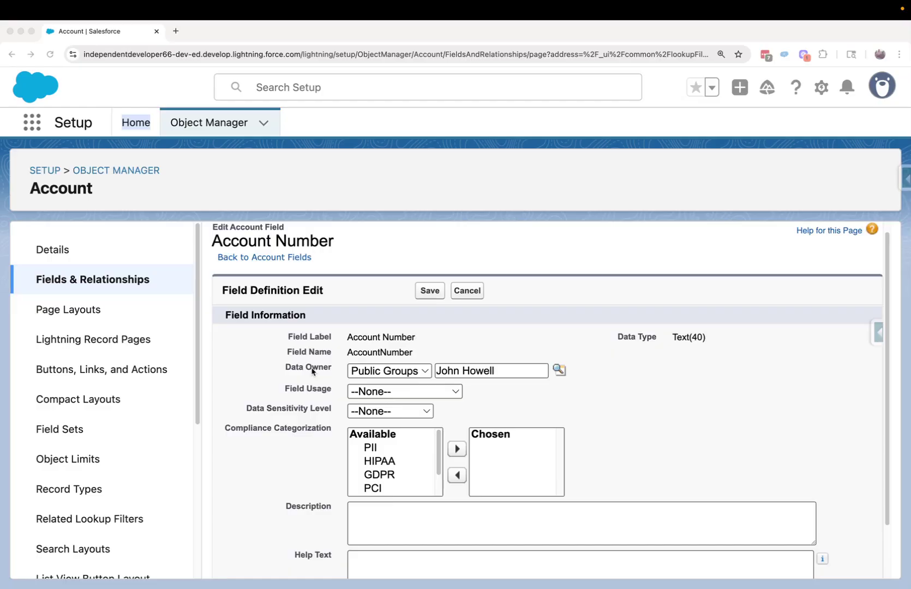
{"action": "left_click", "coordinate": [401, 371]}
{"action": "left_click", "coordinate": [427, 373]}
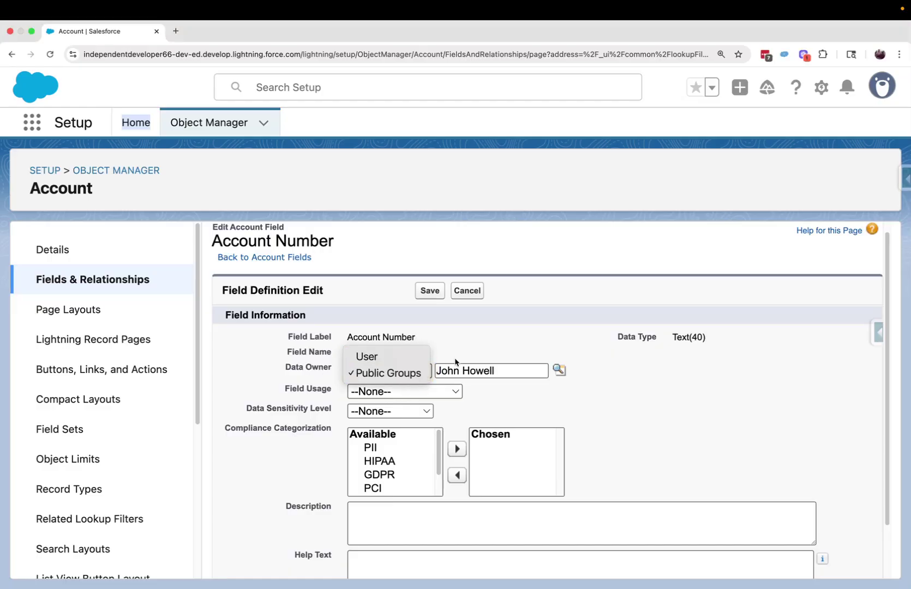
{"action": "left_click", "coordinate": [445, 370]}
{"action": "left_click", "coordinate": [428, 374]}
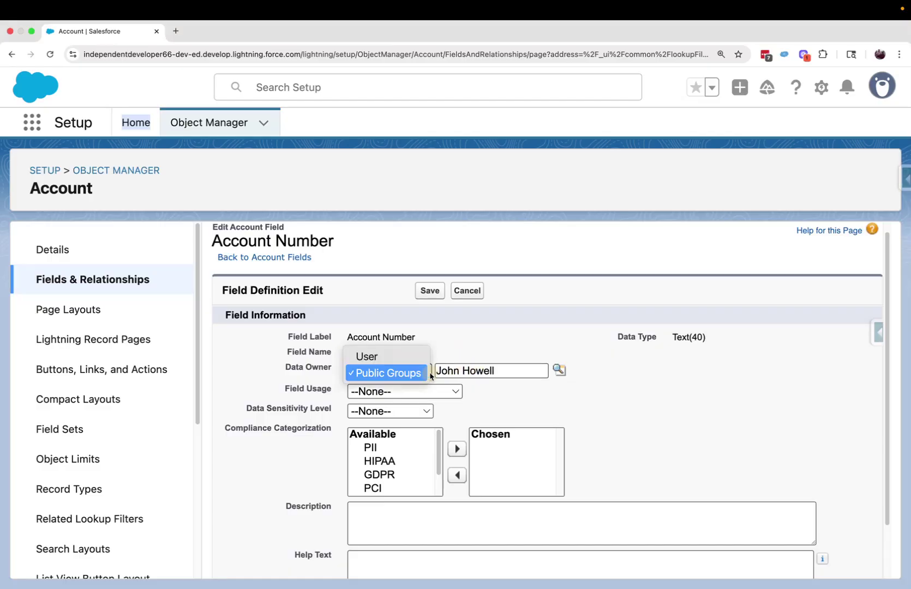
{"action": "left_click", "coordinate": [395, 357]}
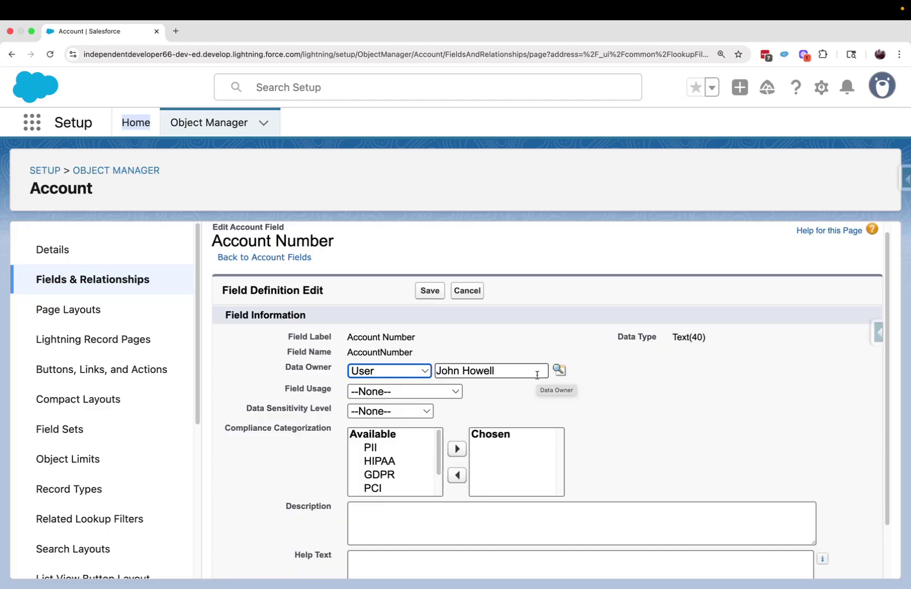
Examine the Account Number field's choices for Field Usage, Data Sensitivity Level and Compliance Categorization.
{"action": "left_click", "coordinate": [456, 393]}
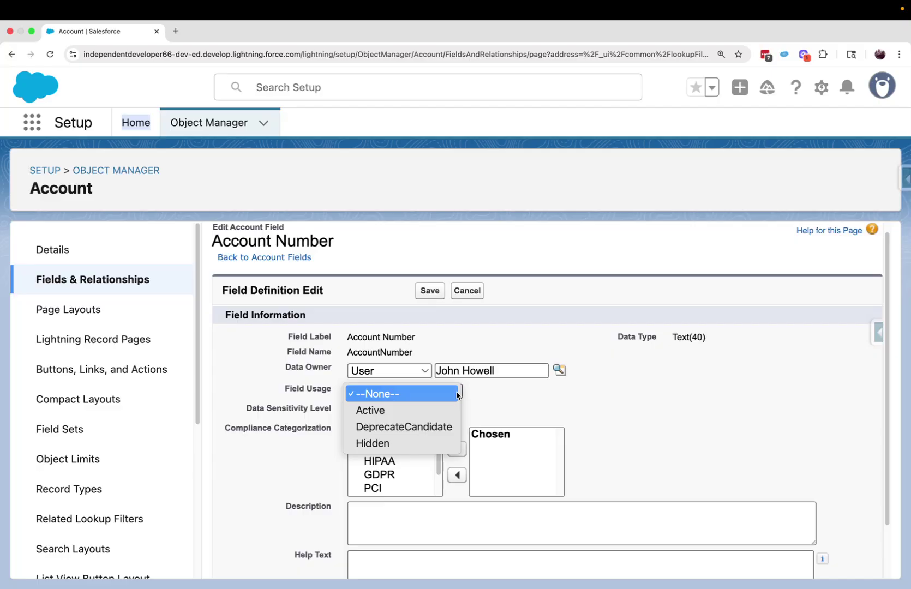
{"action": "left_click", "coordinate": [457, 394]}
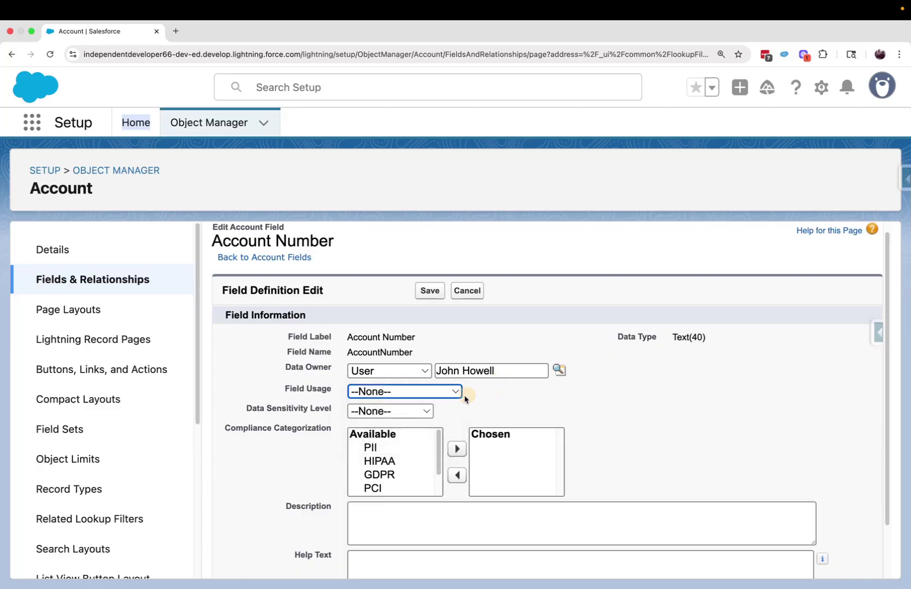
{"action": "left_click", "coordinate": [427, 413]}
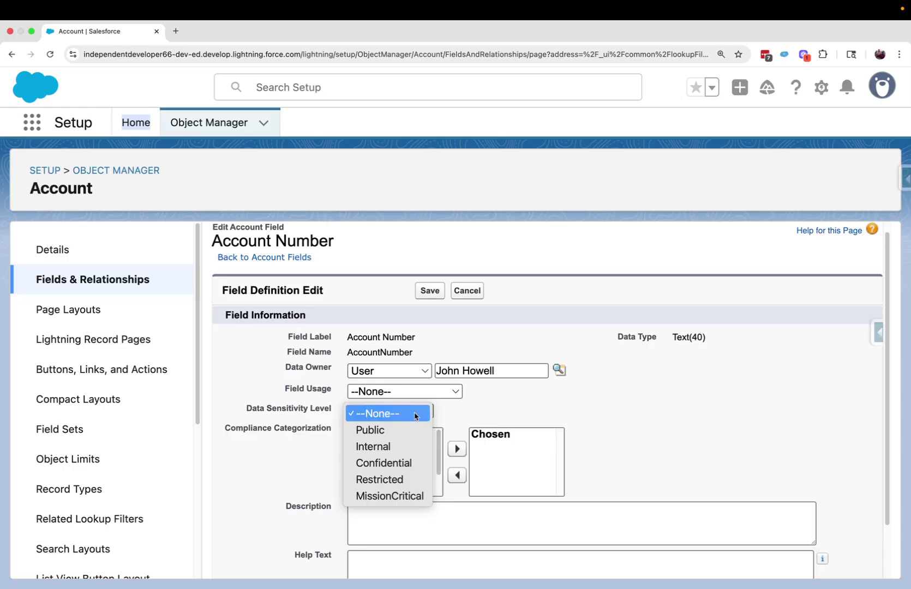
{"action": "left_click", "coordinate": [515, 406]}
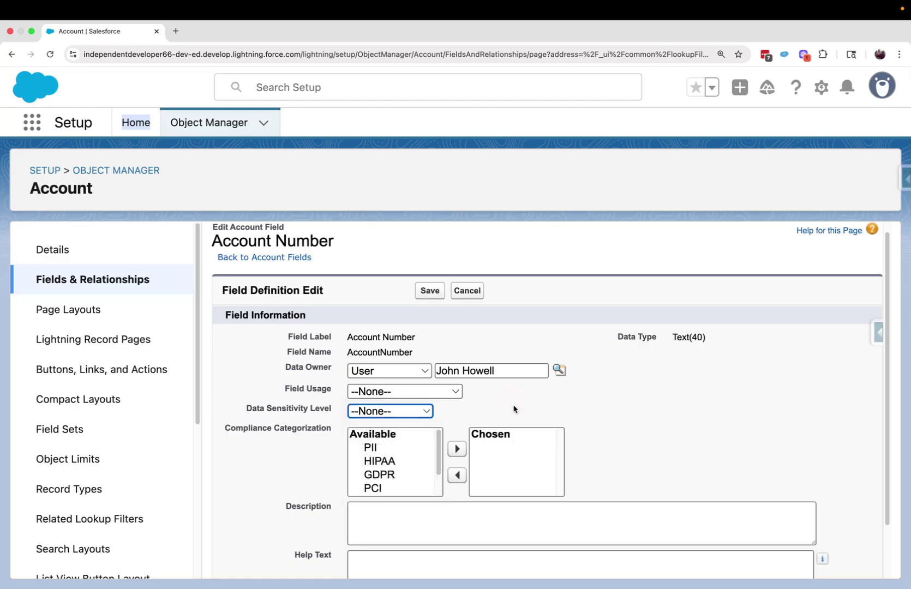
{"action": "scroll", "coordinate": [281, 447], "scroll_direction": "down", "scroll_amount": 2}
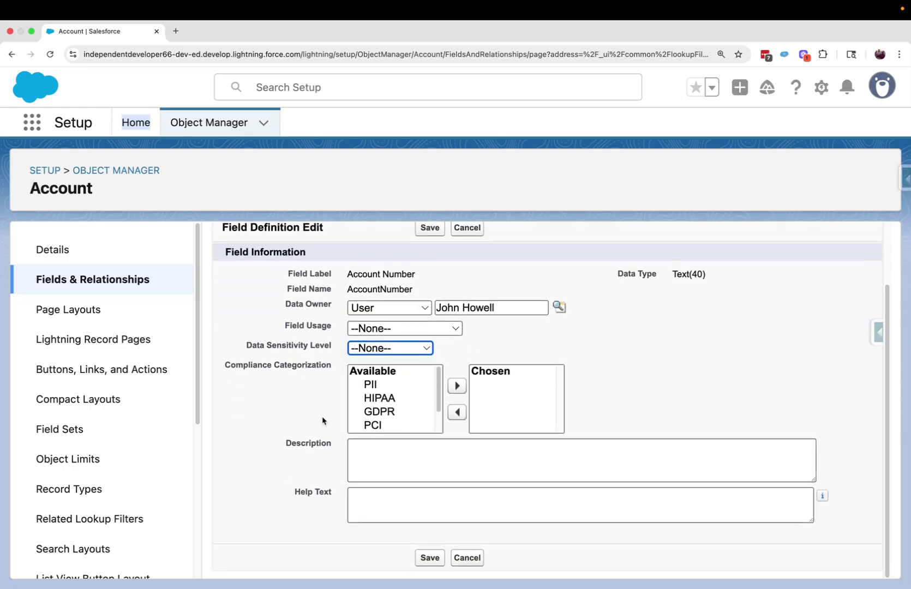
{"action": "mouse_move", "coordinate": [436, 383]}
{"action": "left_mouse_down"}
{"action": "mouse_move", "coordinate": [436, 395]}
{"action": "mouse_move", "coordinate": [439, 372]}
{"action": "left_mouse_up"}
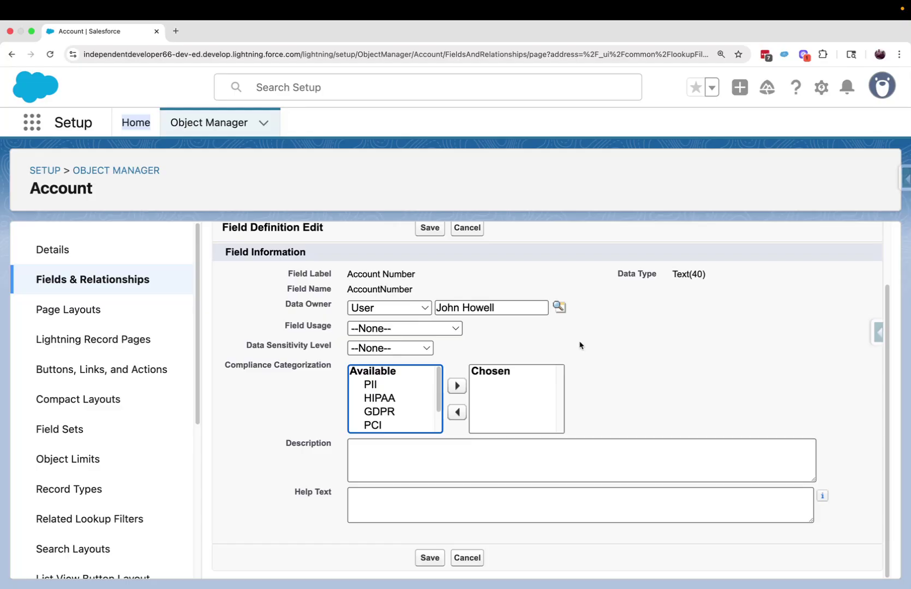
{"action": "left_click_drag", "start_coordinate": [439, 378], "coordinate": [441, 388]}
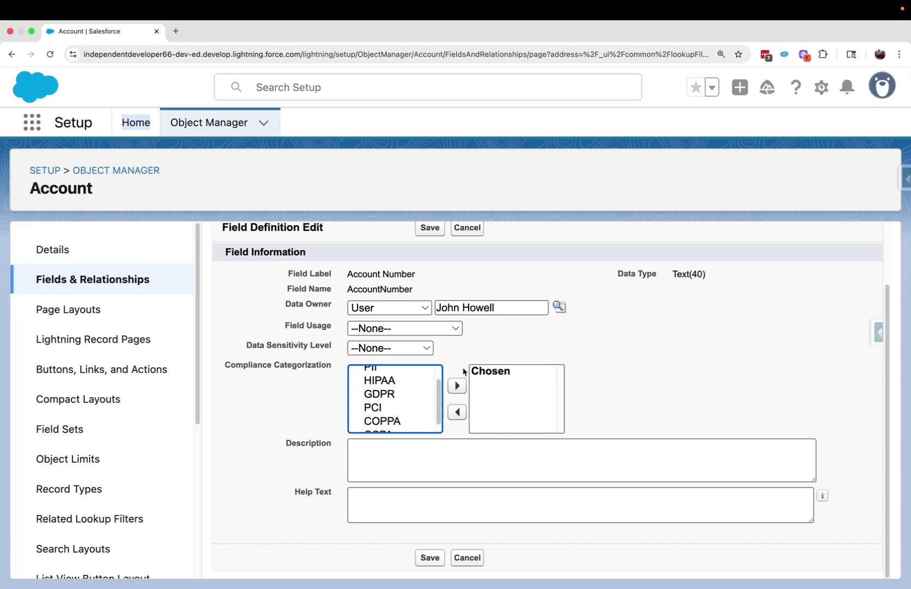
{"action": "left_click_drag", "start_coordinate": [437, 388], "coordinate": [436, 372]}
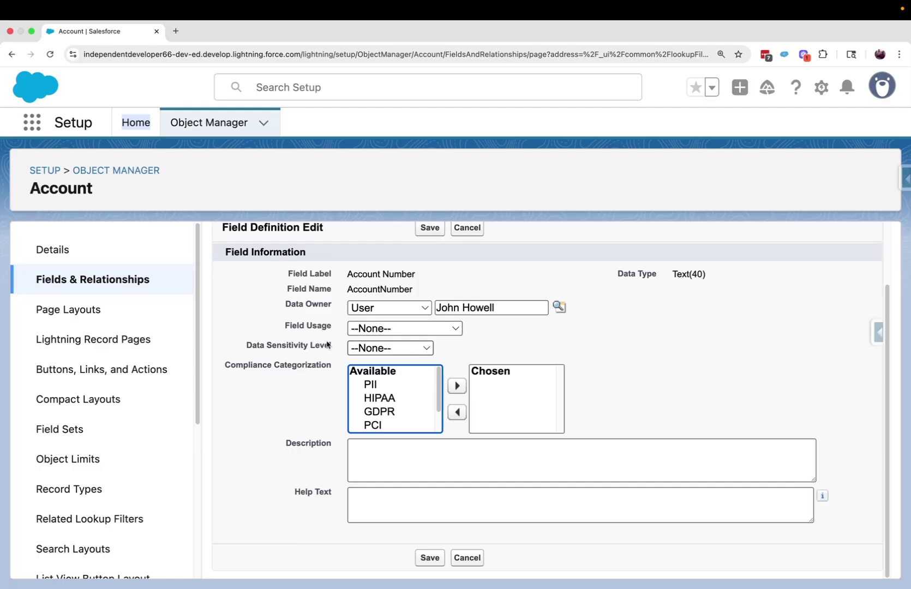
Open Setup Home in a new browser tab, search the setup pages for "Data Class" and open Data Classification Settings.
{"action": "right_click", "coordinate": [136, 122]}
{"action": "left_click", "coordinate": [166, 129]}
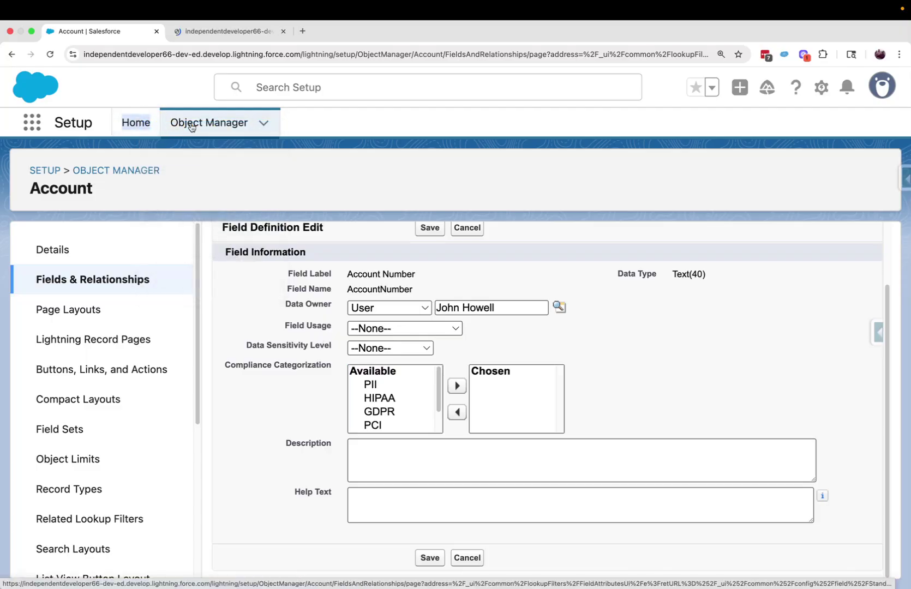
{"action": "left_click", "coordinate": [234, 33]}
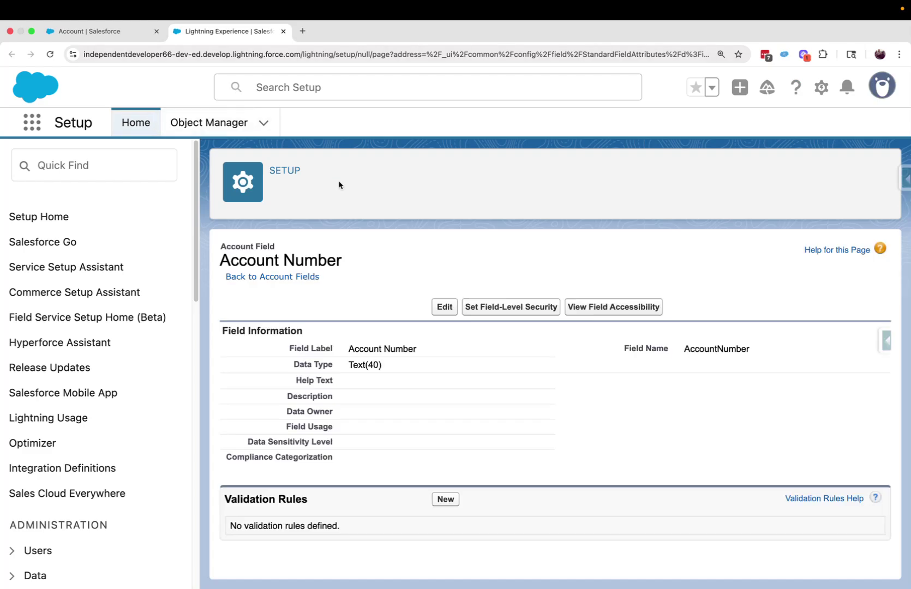
{"action": "left_click", "coordinate": [105, 168]}
{"action": "type", "text": "Data Class"}
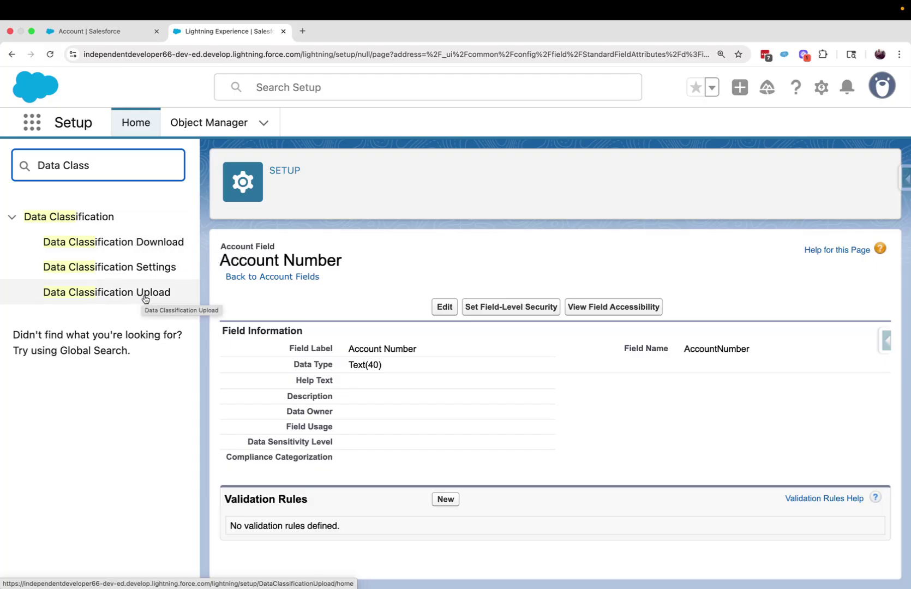
{"action": "left_click", "coordinate": [134, 270]}
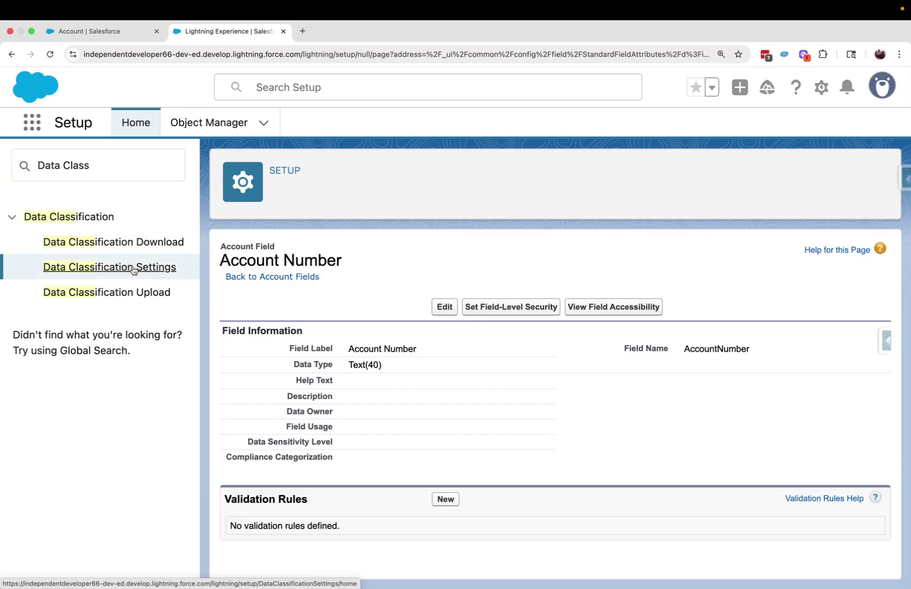
Review the Data Sensitivity picklist values and return to the Data Classification Settings overview.
{"action": "left_click", "coordinate": [342, 343]}
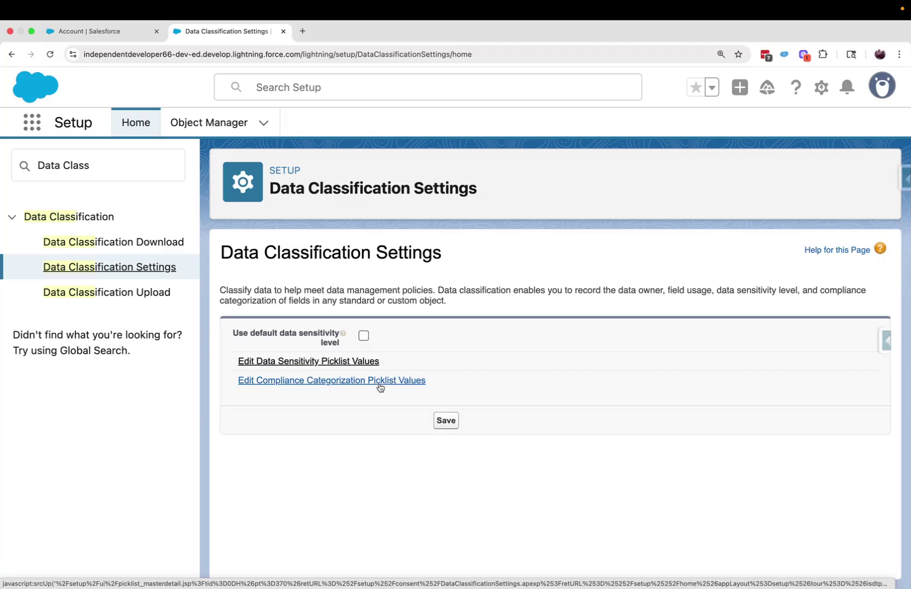
{"action": "left_click", "coordinate": [323, 364]}
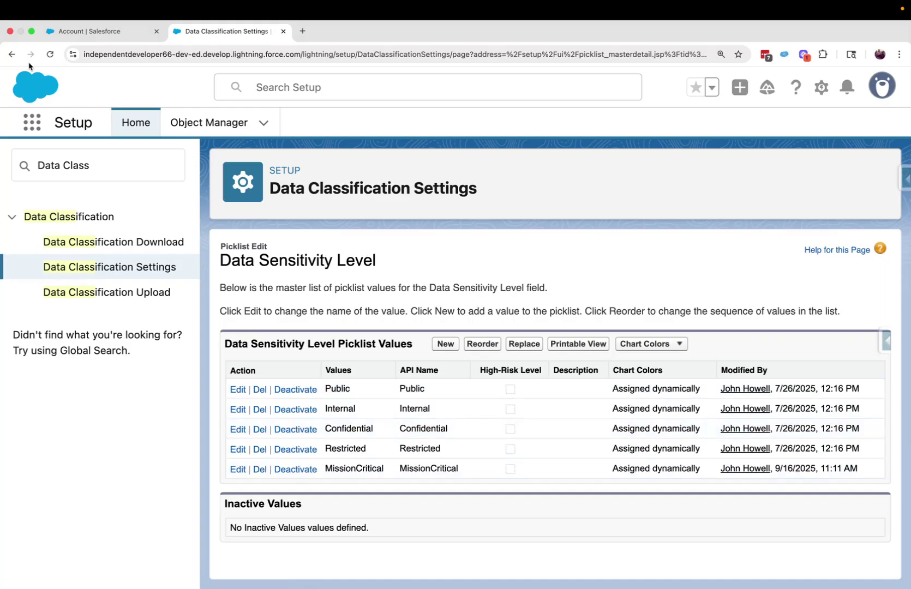
{"action": "left_click", "coordinate": [11, 54]}
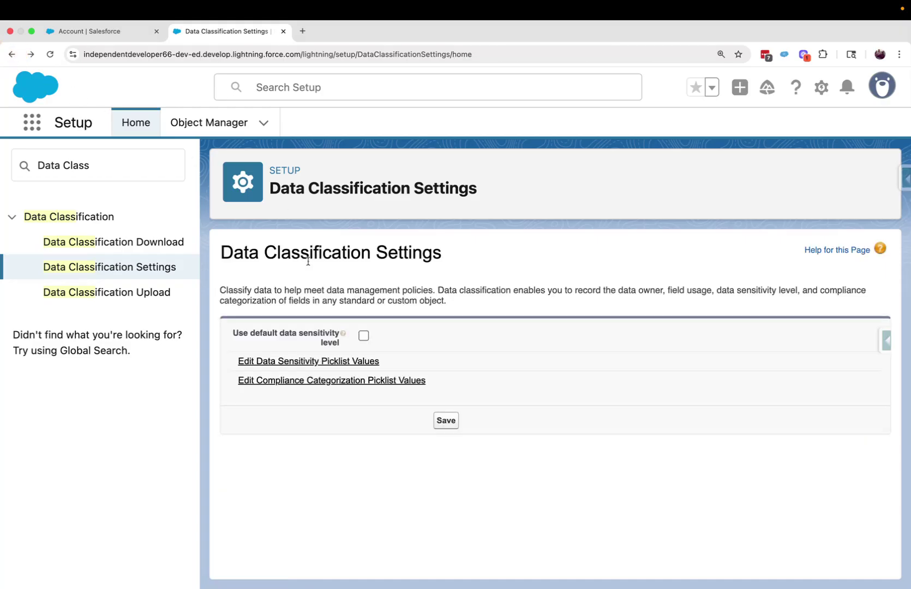
Add "ERP Integration" to the Compliance Categorization picklist values, save it and return to the Data Classification Settings overview.
{"action": "left_click", "coordinate": [335, 380]}
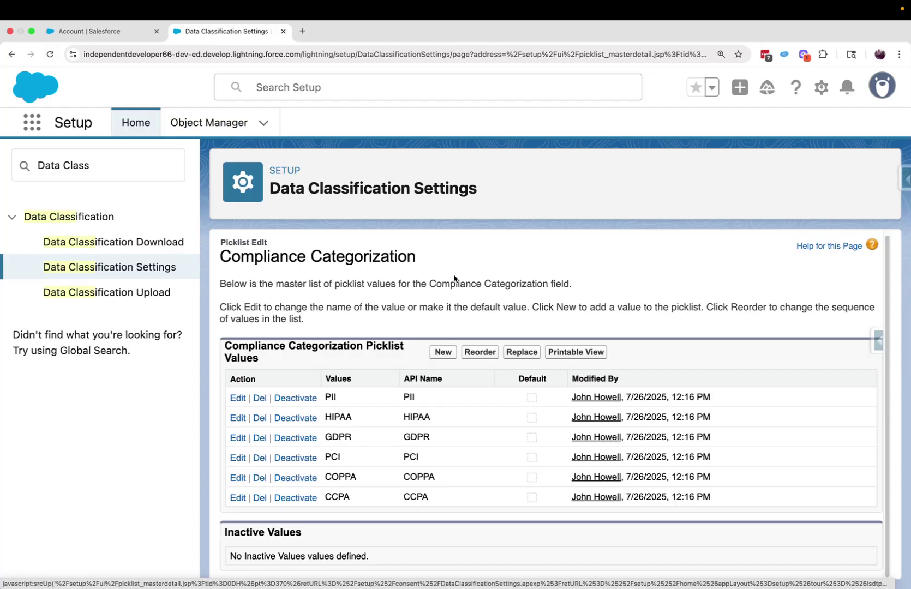
{"action": "left_click", "coordinate": [443, 352]}
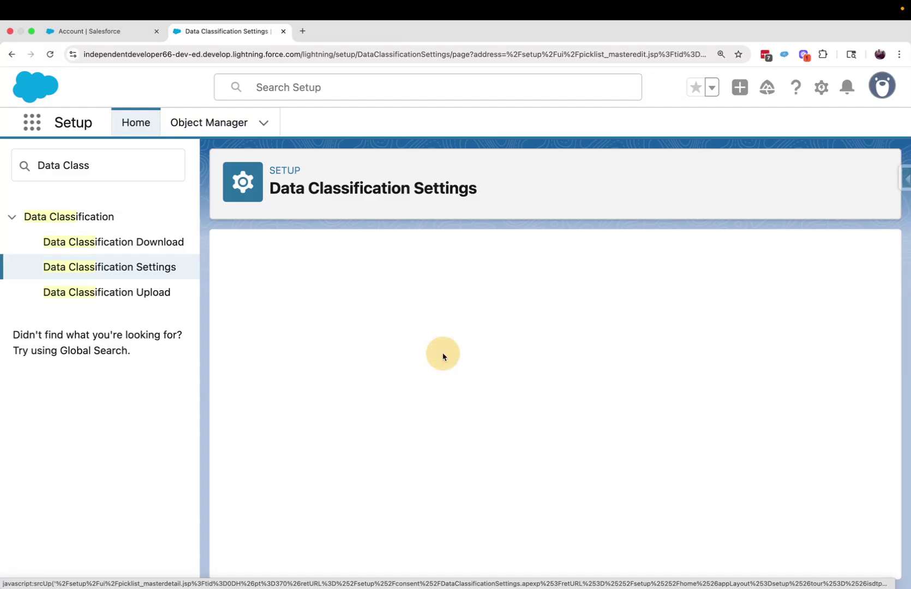
{"action": "left_click", "coordinate": [267, 419]}
{"action": "type", "text": "ER"}
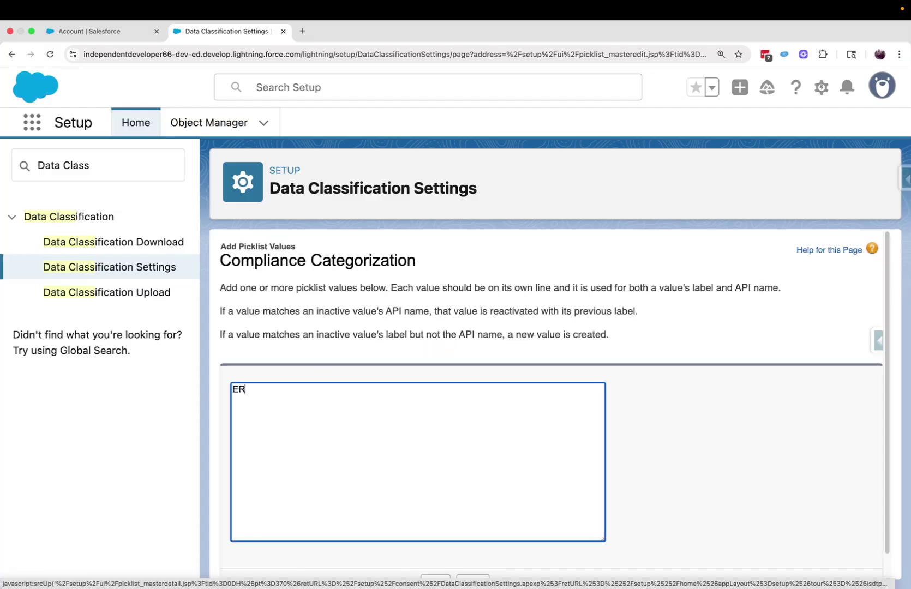
{"action": "type", "text": "P Integration"}
{"action": "scroll", "coordinate": [663, 453], "scroll_direction": "down", "scroll_amount": 1}
{"action": "left_click", "coordinate": [435, 564]}
{"action": "scroll", "coordinate": [572, 437], "scroll_direction": "down", "scroll_amount": 1}
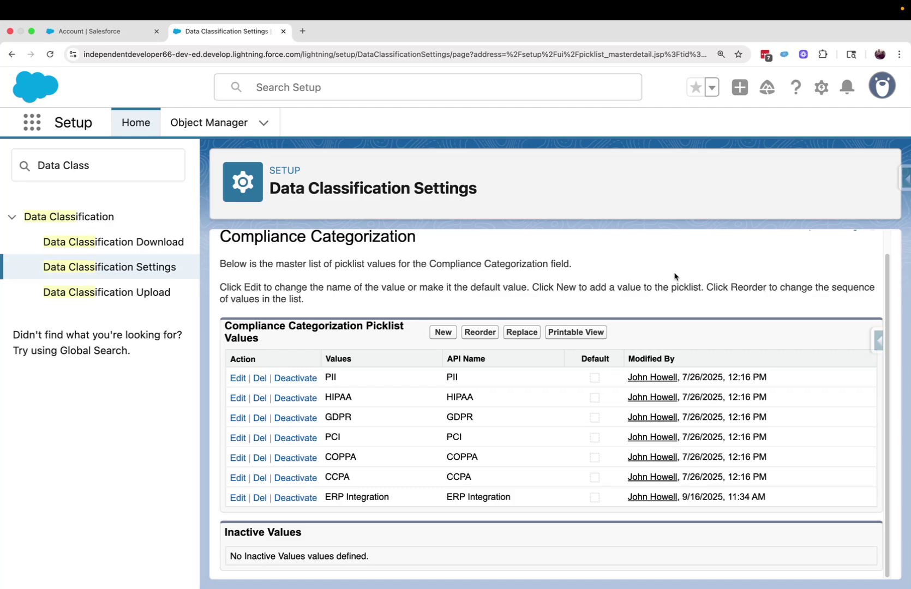
{"action": "left_click", "coordinate": [141, 267]}
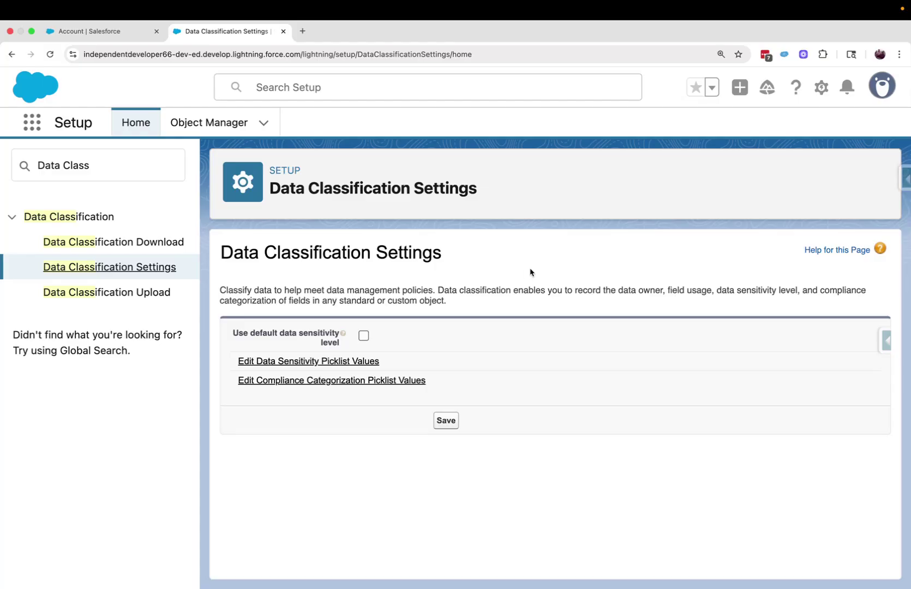
Switch to VS Code and run the prepared sf project retrieve start command for the FieldBusinessStatus, ComplianceGroup and SecurityClassification standard value sets.
{"action": "key", "text": "ctrl+Up"}
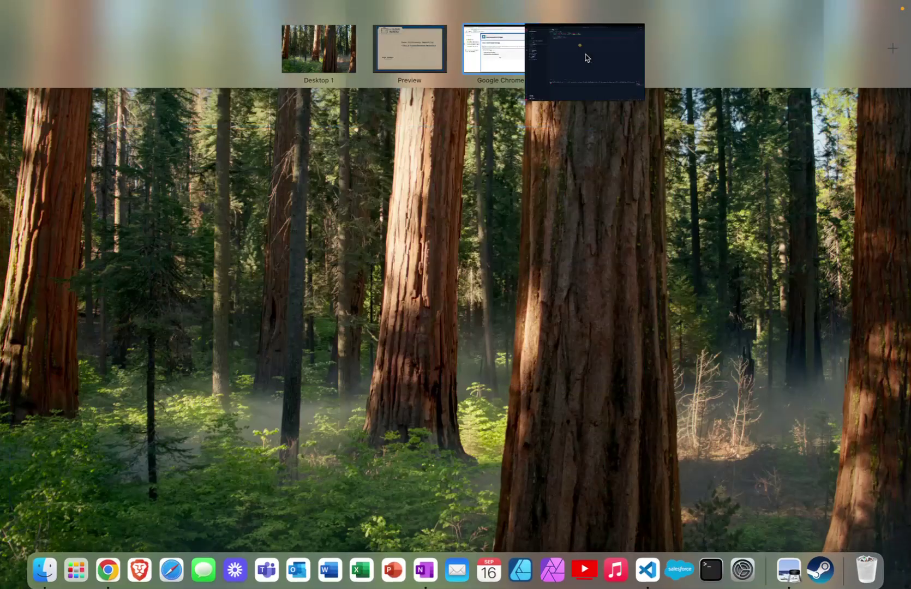
{"action": "left_click", "coordinate": [582, 58]}
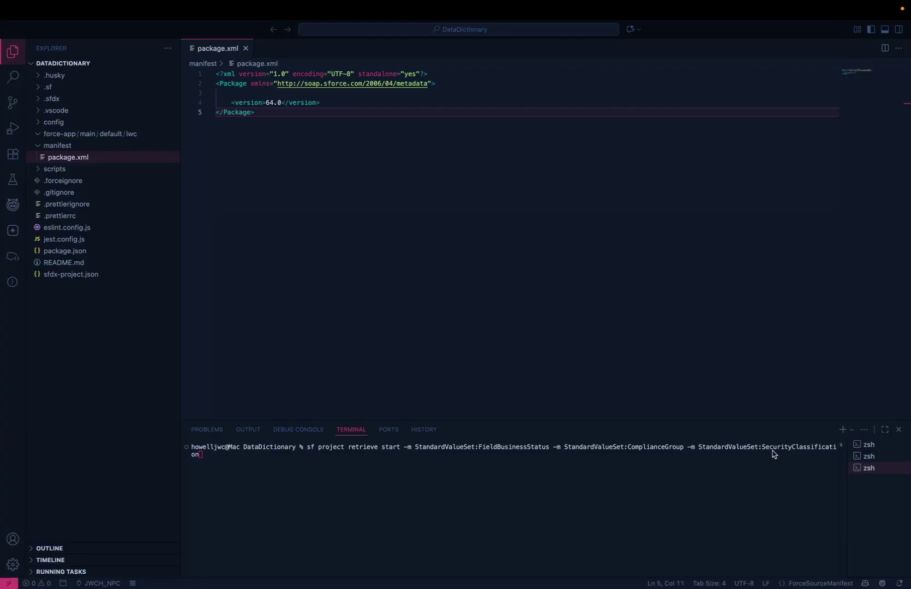
{"action": "left_click", "coordinate": [210, 462]}
{"action": "key", "text": "Return"}
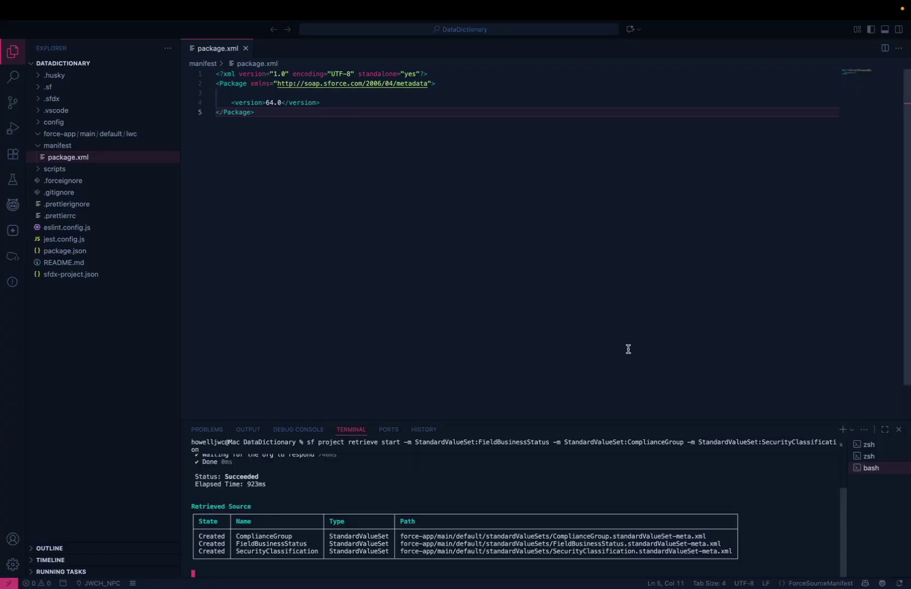
Expand the standardValueSets folder under force-app/main/default and examine the ComplianceGroup and SecurityClassification files.
{"action": "left_click", "coordinate": [41, 134]}
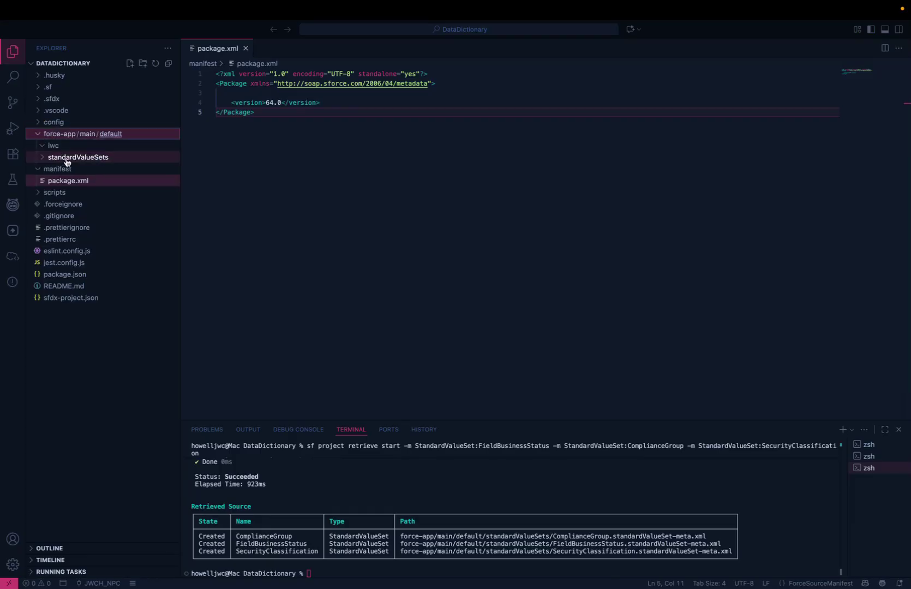
{"action": "left_click", "coordinate": [43, 158]}
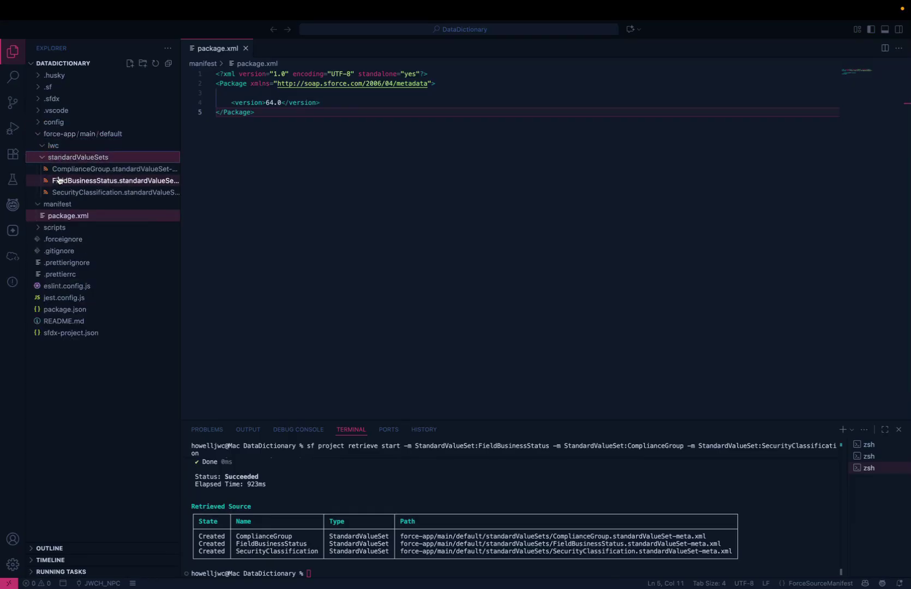
{"action": "left_click", "coordinate": [87, 169]}
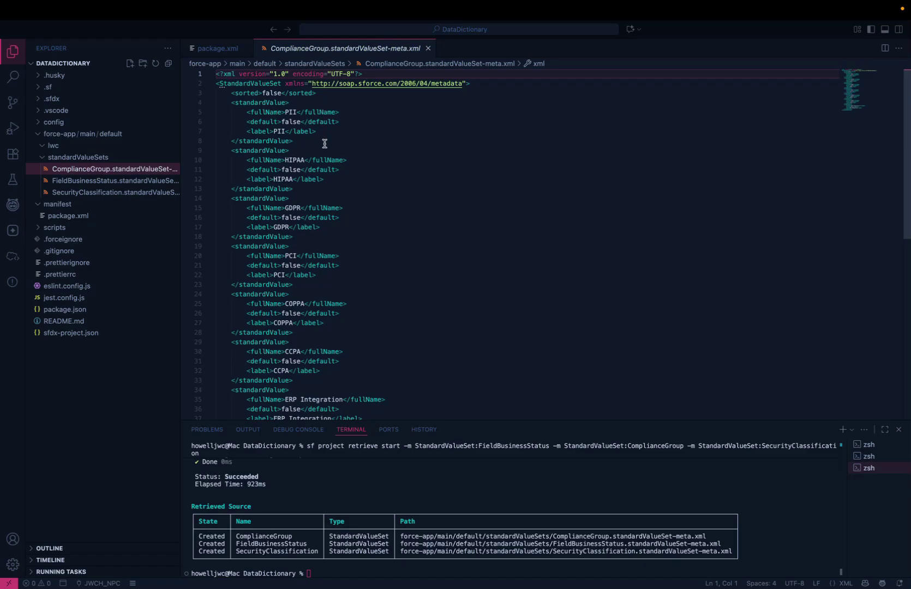
{"action": "scroll", "coordinate": [339, 272], "scroll_direction": "down", "scroll_amount": 4}
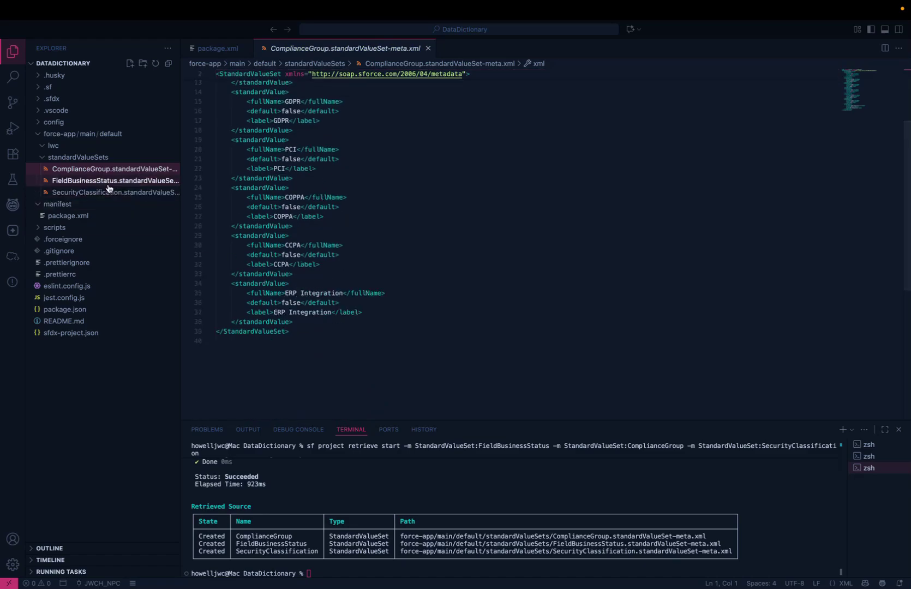
{"action": "left_click", "coordinate": [84, 193]}
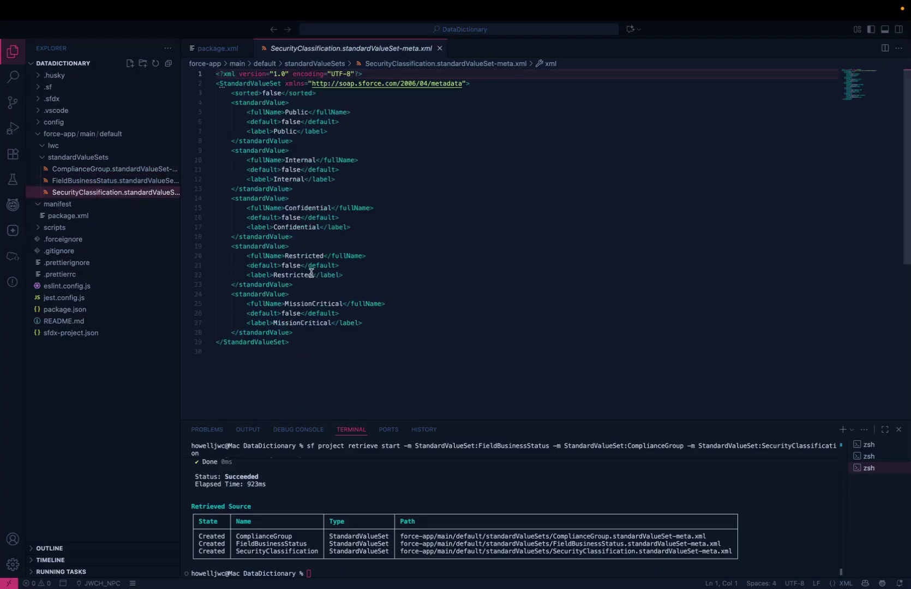
Open the FieldBusinessStatus value set file and duplicate the DeprecateCandidate standardValue block below the Hidden block.
{"action": "left_click", "coordinate": [109, 183]}
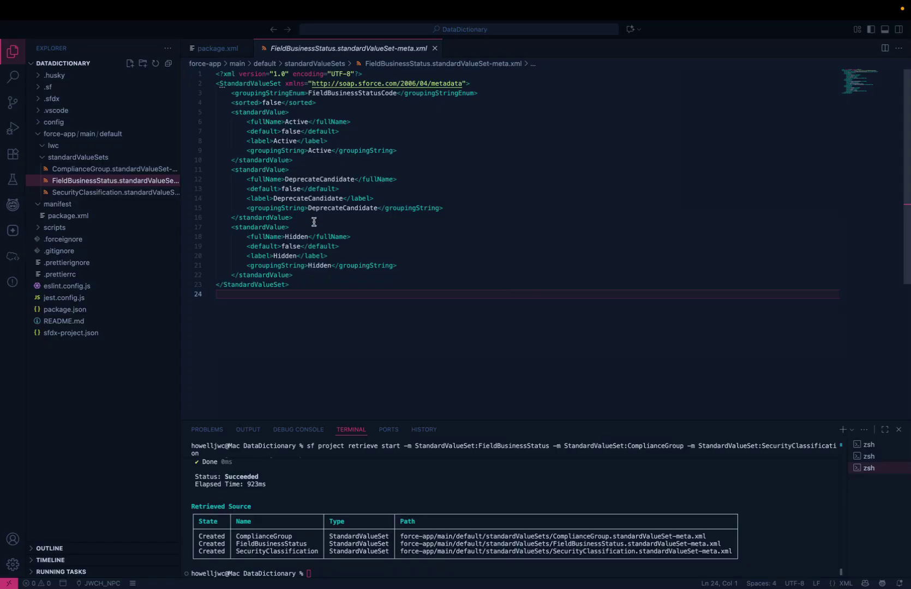
{"action": "left_click_drag", "start_coordinate": [246, 208], "coordinate": [444, 210]}
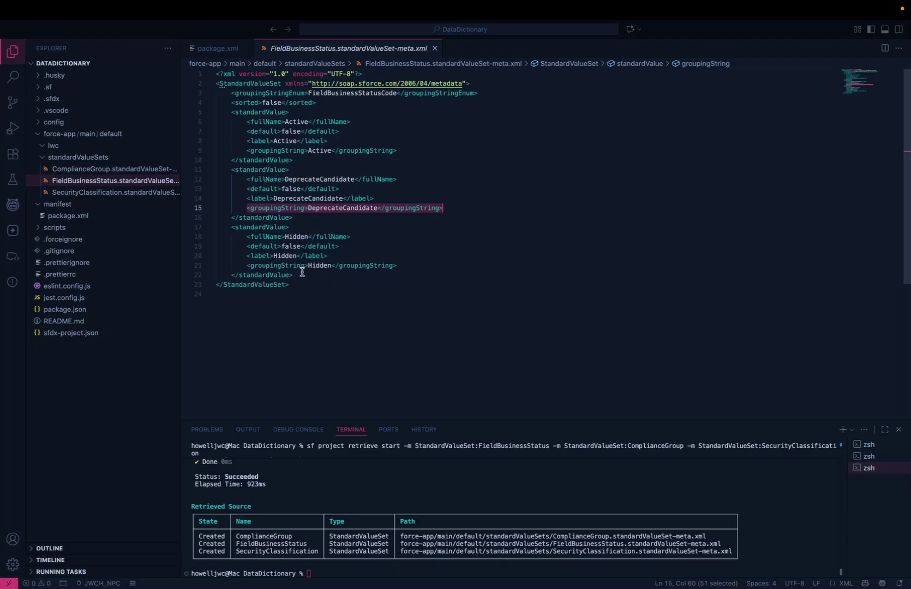
{"action": "left_click", "coordinate": [290, 217]}
{"action": "left_click_drag", "start_coordinate": [291, 217], "coordinate": [229, 169]}
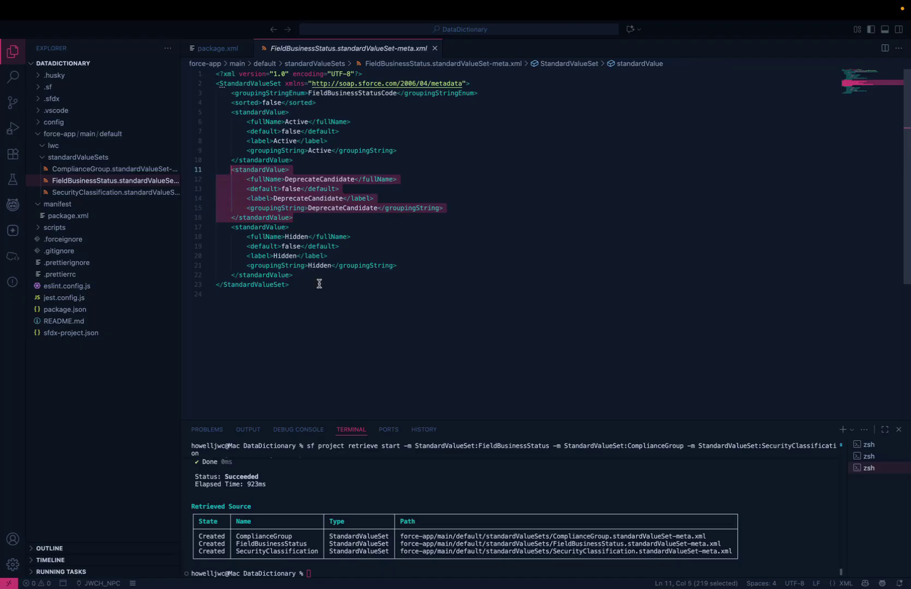
{"action": "key", "text": "super+c"}
{"action": "left_click", "coordinate": [295, 275]}
{"action": "key", "text": "Return"}
{"action": "key", "text": "super+v"}
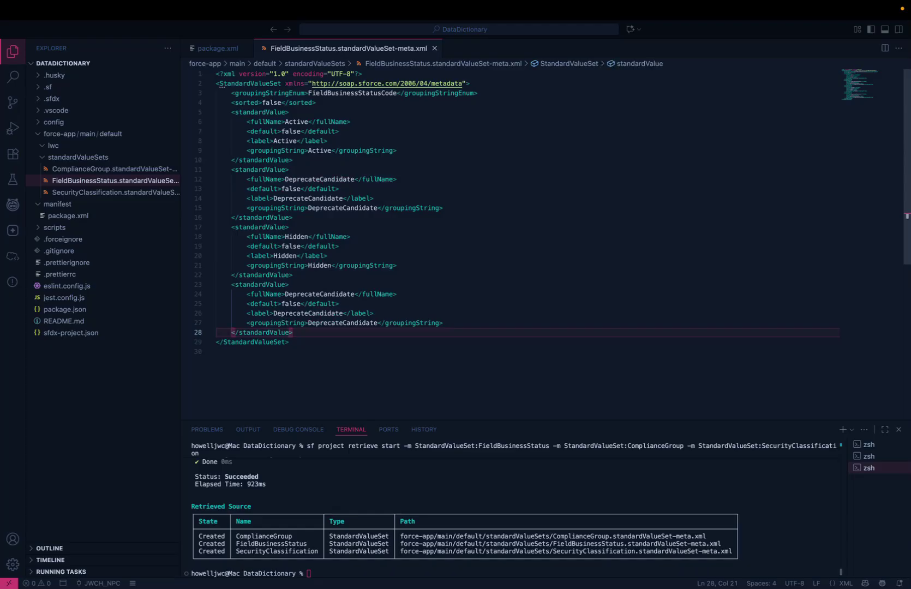
Set the fullName of the duplicated standardValue block to "Unused Standard Field".
{"action": "left_click", "coordinate": [356, 295]}
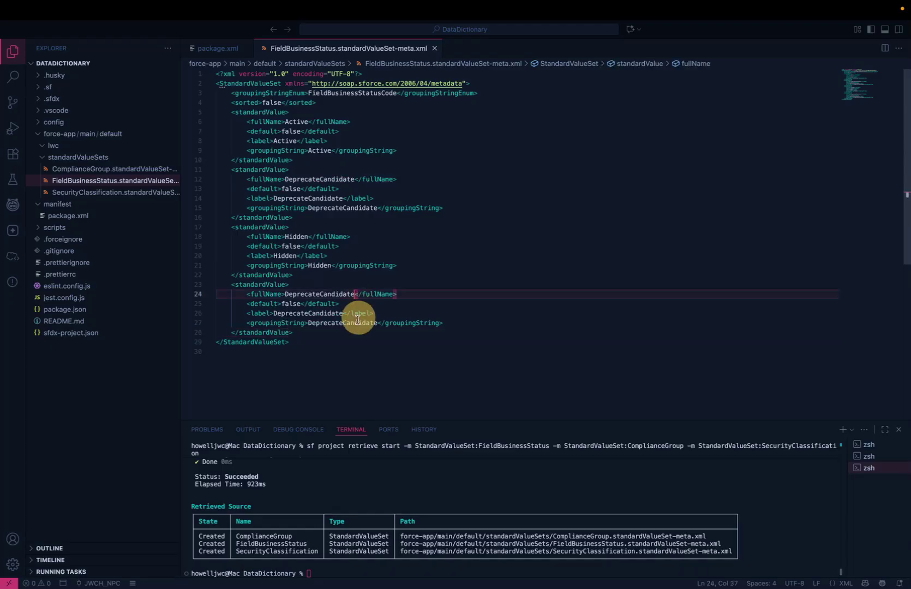
{"action": "key", "text": "BackSpace"}
{"action": "key", "text": "BackSpace"}
{"action": "key", "text": "BackSpace"}
{"action": "key", "text": "BackSpace"}
{"action": "key", "text": "BackSpace"}
{"action": "key", "text": "BackSpace"}
{"action": "key", "text": "BackSpace"}
{"action": "key", "text": "BackSpace"}
{"action": "key", "text": "BackSpace"}
{"action": "key", "text": "BackSpace"}
{"action": "key", "text": "BackSpace"}
{"action": "key", "text": "BackSpace"}
{"action": "key", "text": "BackSpace"}
{"action": "key", "text": "BackSpace"}
{"action": "key", "text": "BackSpace"}
{"action": "key", "text": "BackSpace"}
{"action": "key", "text": "BackSpace"}
{"action": "key", "text": "BackSpace"}
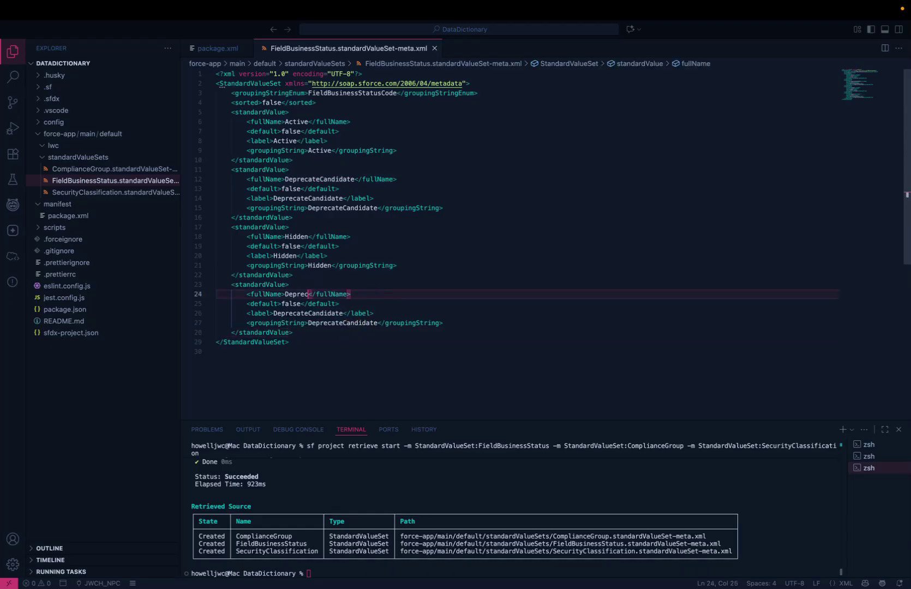
{"action": "type", "text": "Unused Standard Field"}
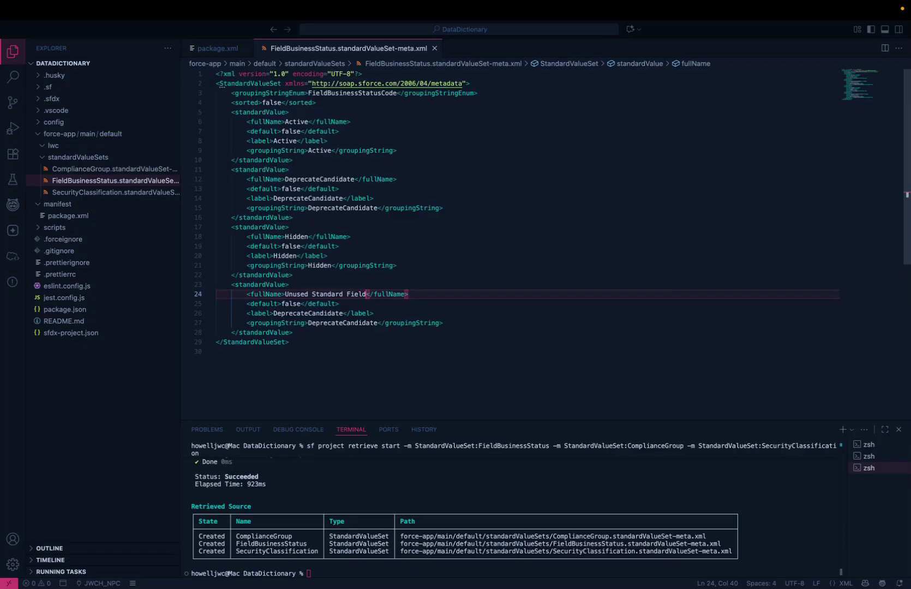
Set the label of the duplicated standardValue block to "Unused Standard Field", keeping DeprecateCandidate as its groupingString.
{"action": "left_click", "coordinate": [339, 313]}
{"action": "key", "text": "BackSpace"}
{"action": "key", "text": "BackSpace"}
{"action": "key", "text": "BackSpace"}
{"action": "key", "text": "BackSpace"}
{"action": "key", "text": "BackSpace"}
{"action": "key", "text": "BackSpace"}
{"action": "key", "text": "BackSpace"}
{"action": "key", "text": "BackSpace"}
{"action": "key", "text": "BackSpace"}
{"action": "key", "text": "BackSpace"}
{"action": "key", "text": "BackSpace"}
{"action": "key", "text": "BackSpace"}
{"action": "key", "text": "BackSpace"}
{"action": "key", "text": "BackSpace"}
{"action": "key", "text": "BackSpace"}
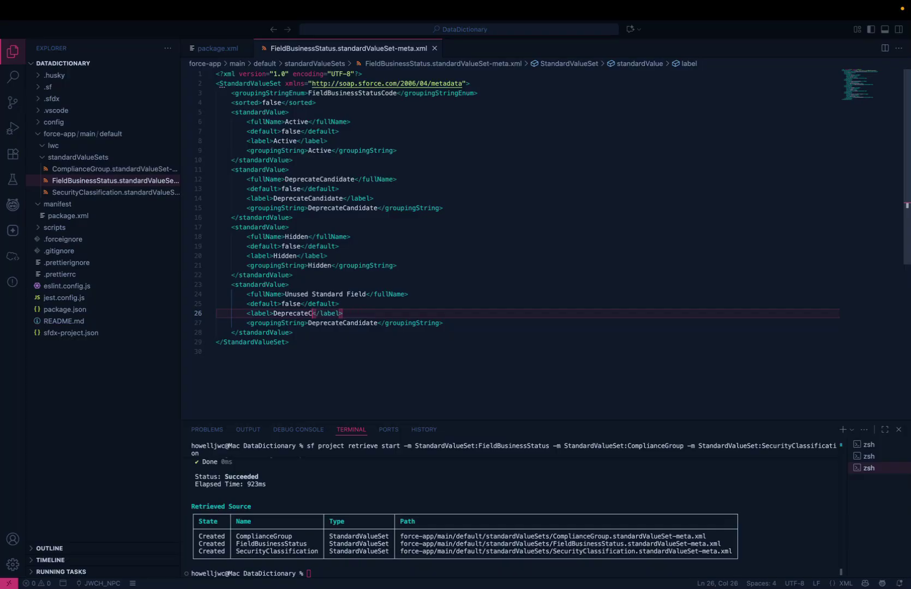
{"action": "key", "text": "BackSpace"}
{"action": "key", "text": "BackSpace"}
{"action": "type", "text": "Y"}
{"action": "key", "text": "BackSpace"}
{"action": "type", "text": "nu"}
{"action": "key", "text": "BackSpace"}
{"action": "key", "text": "BackSpace"}
{"action": "type", "text": "Unused Standard Field"}
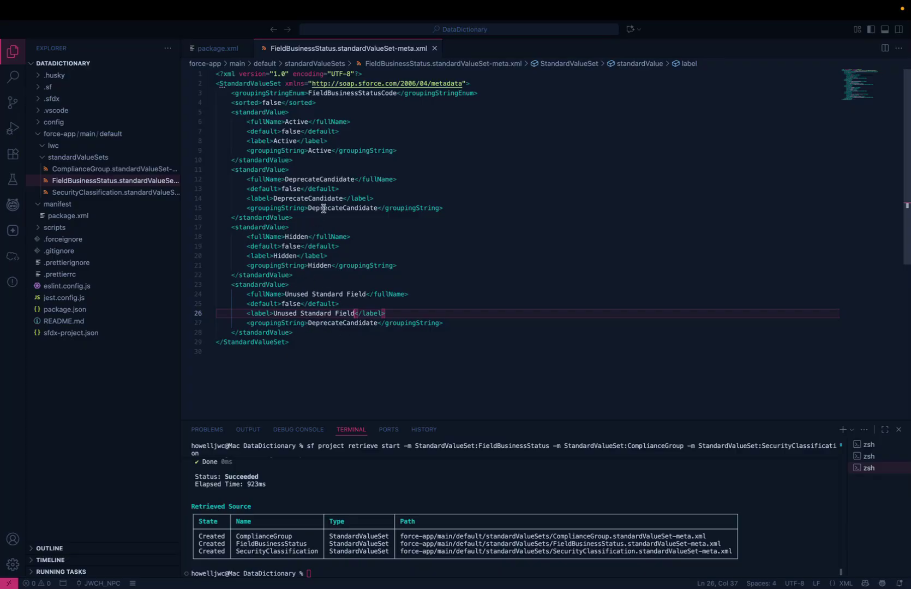
Deploy the FieldBusinessStatus source file to the org and switch to Salesforce Setup in Google Chrome.
{"action": "right_click", "coordinate": [70, 181]}
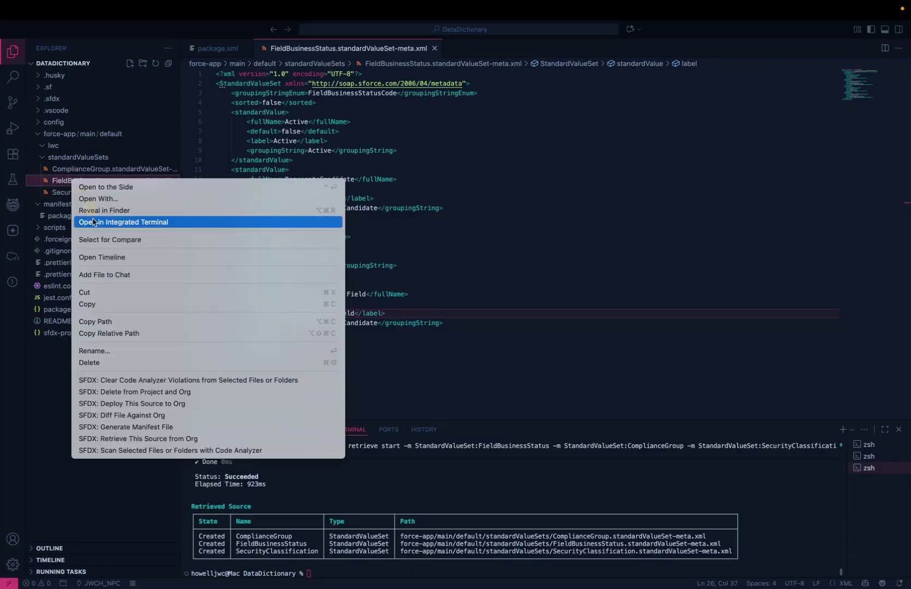
{"action": "left_click", "coordinate": [141, 404]}
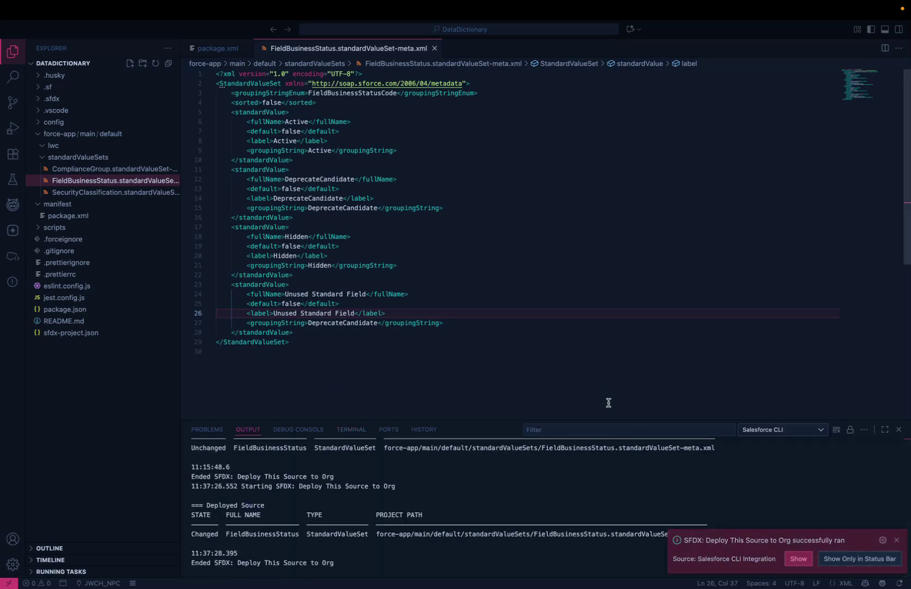
{"action": "key", "text": "ctrl+Up"}
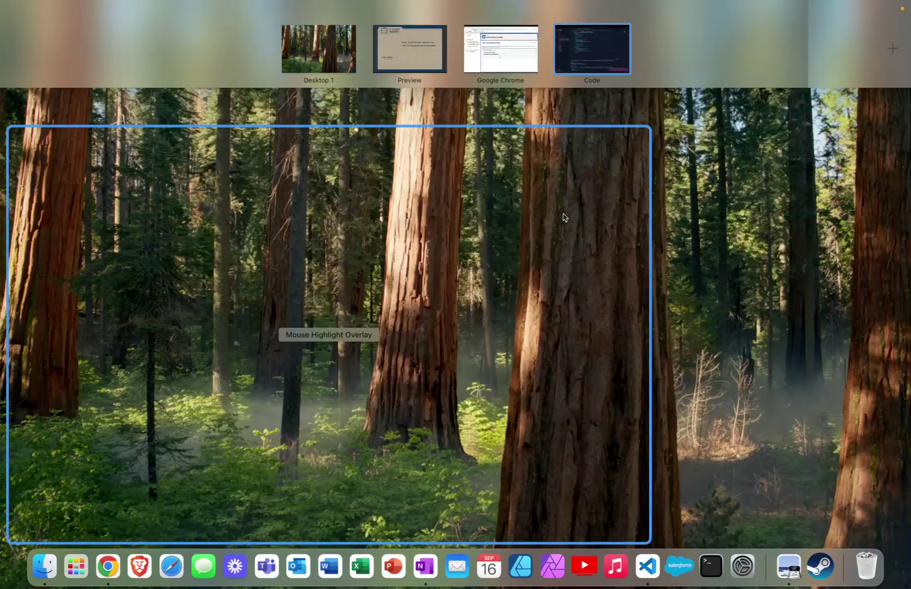
{"action": "left_click", "coordinate": [518, 54]}
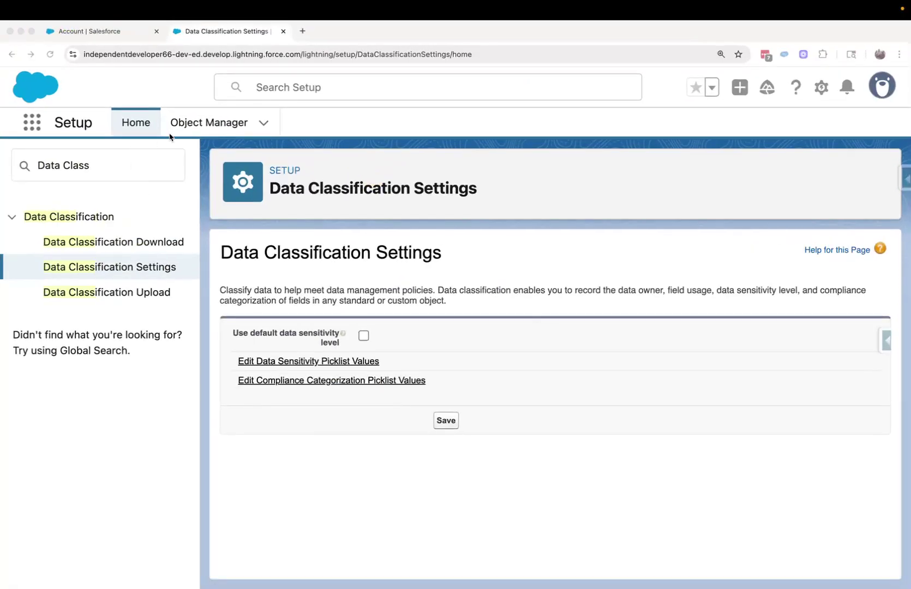
Open the Account object's Account Number field from the Object Manager for editing.
{"action": "left_click", "coordinate": [208, 124]}
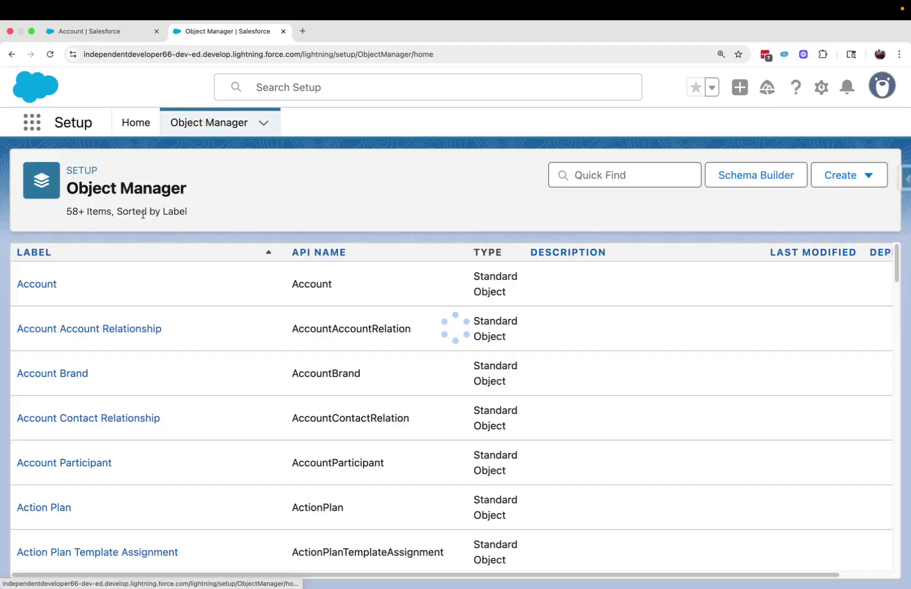
{"action": "left_click", "coordinate": [42, 287]}
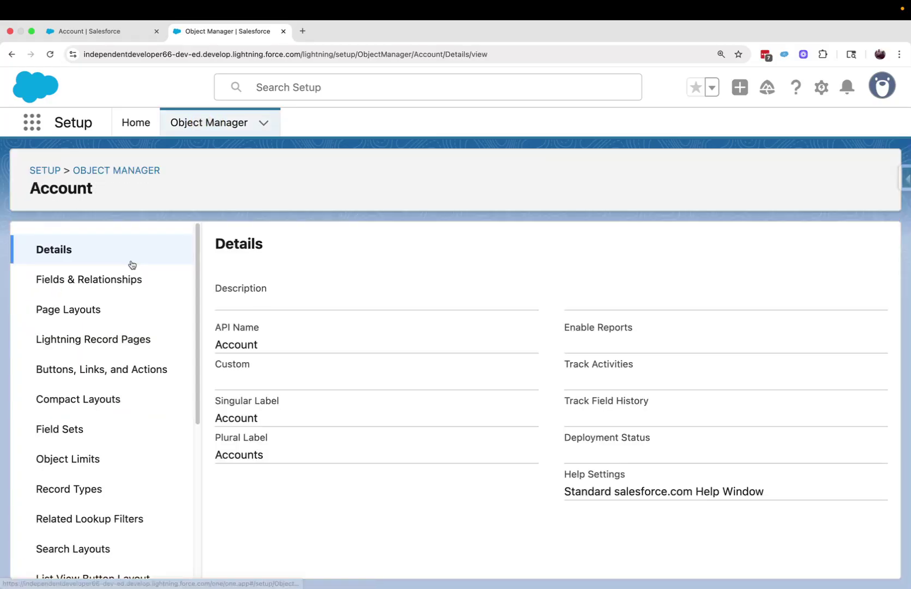
{"action": "left_click", "coordinate": [115, 280]}
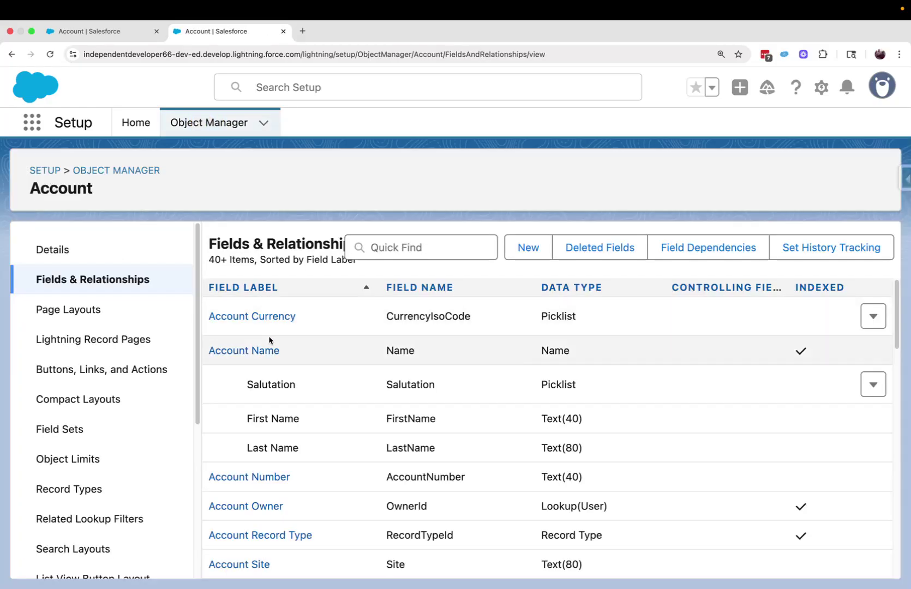
{"action": "left_click", "coordinate": [249, 478]}
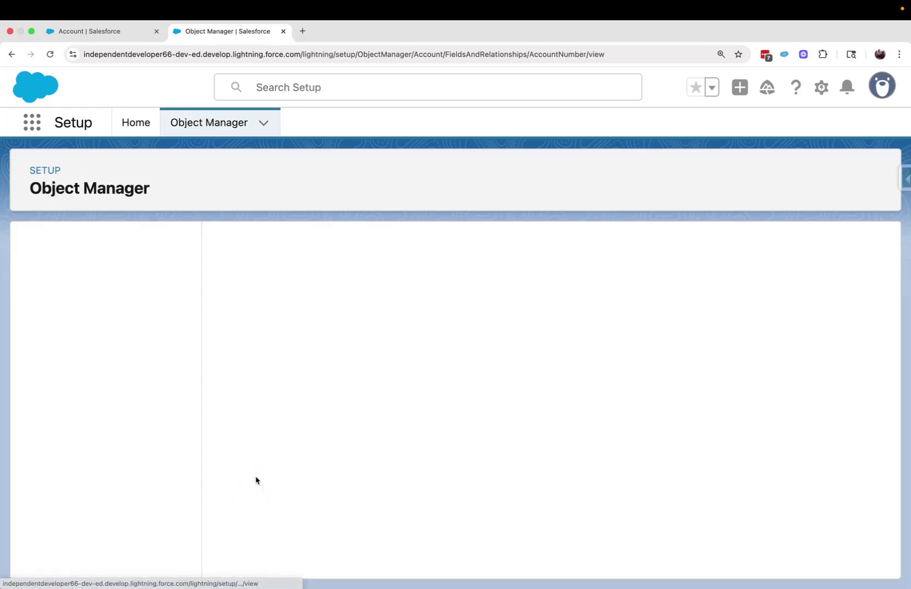
{"action": "left_click", "coordinate": [439, 298]}
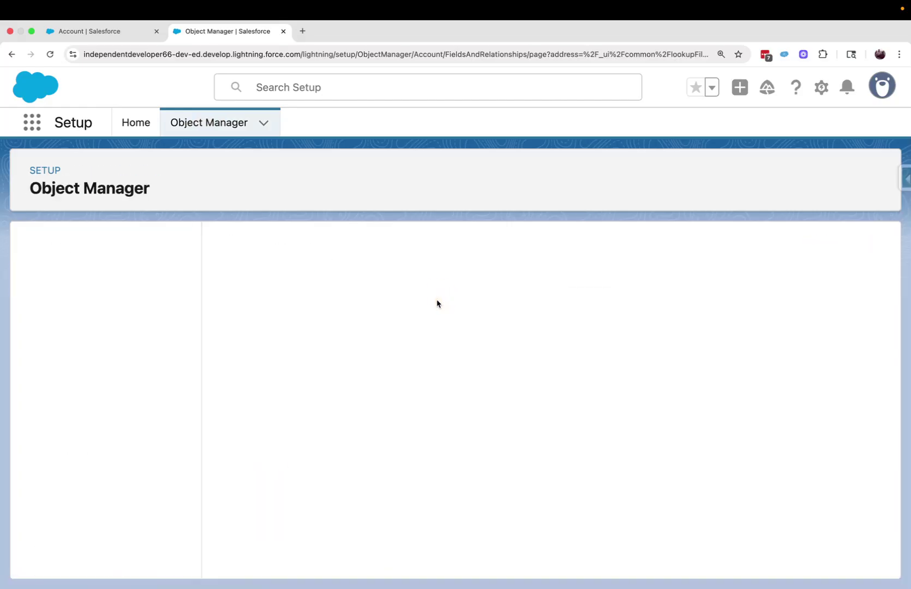
Check the Field Usage options of the Account Number field for "Unused Standard Field" without choosing a value.
{"action": "scroll", "coordinate": [426, 412], "scroll_direction": "down", "scroll_amount": 1}
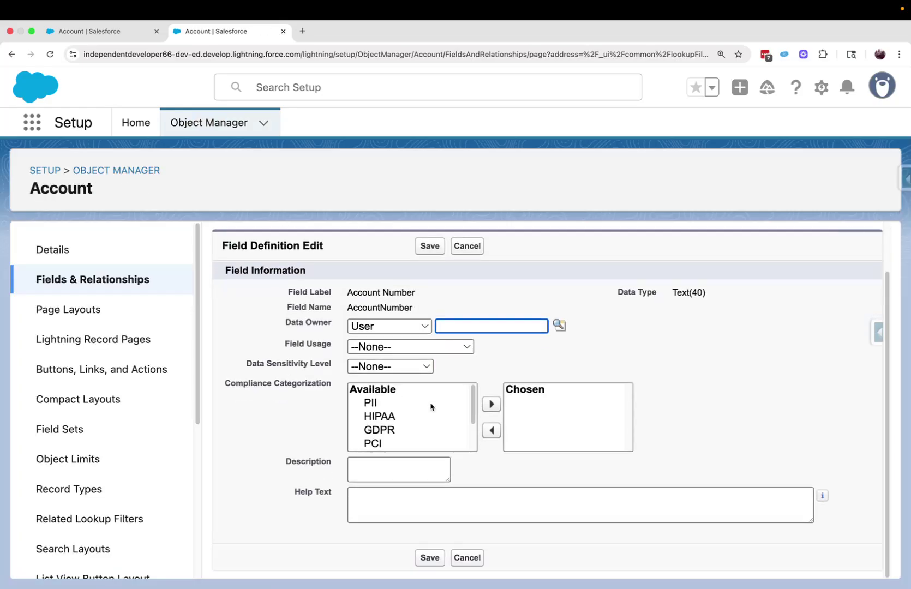
{"action": "left_click", "coordinate": [426, 347]}
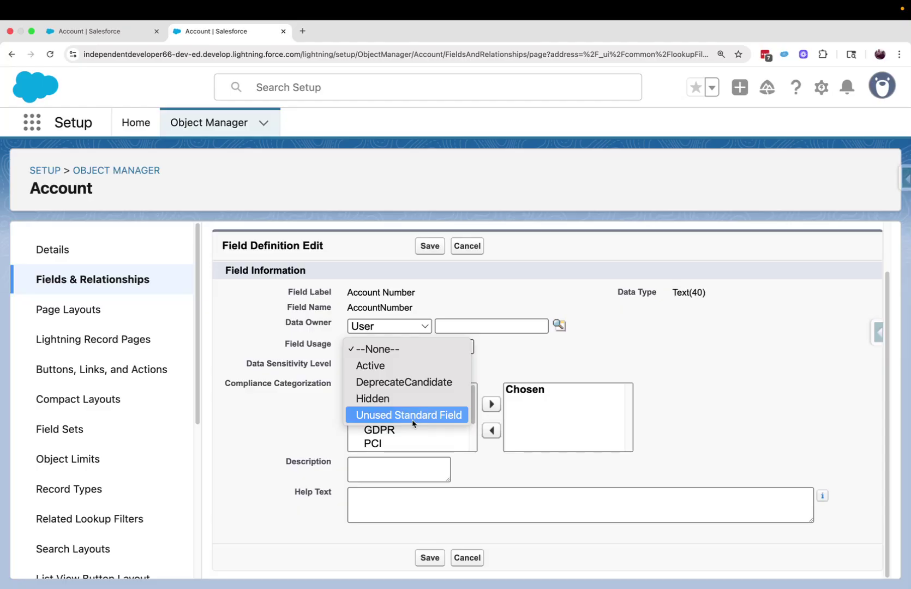
{"action": "left_click", "coordinate": [575, 235]}
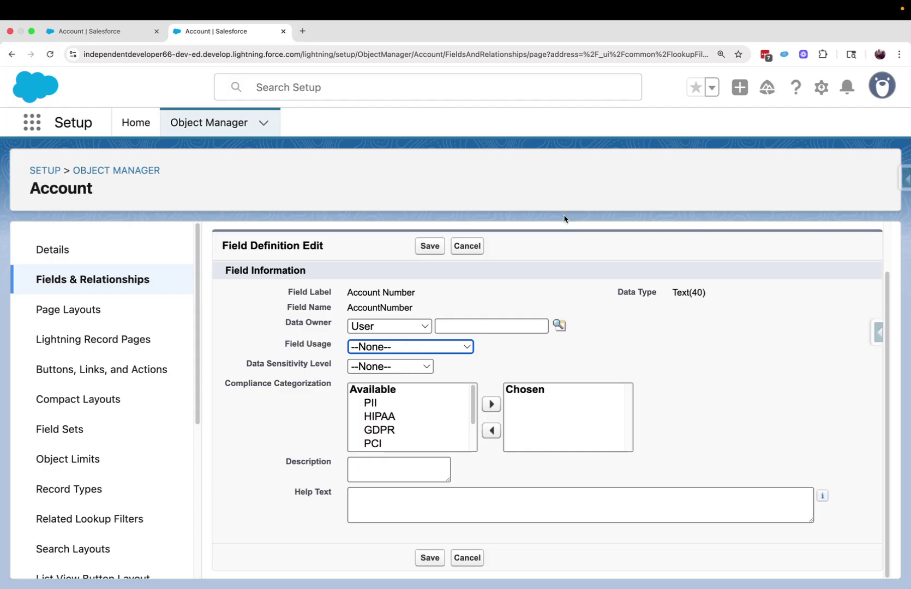